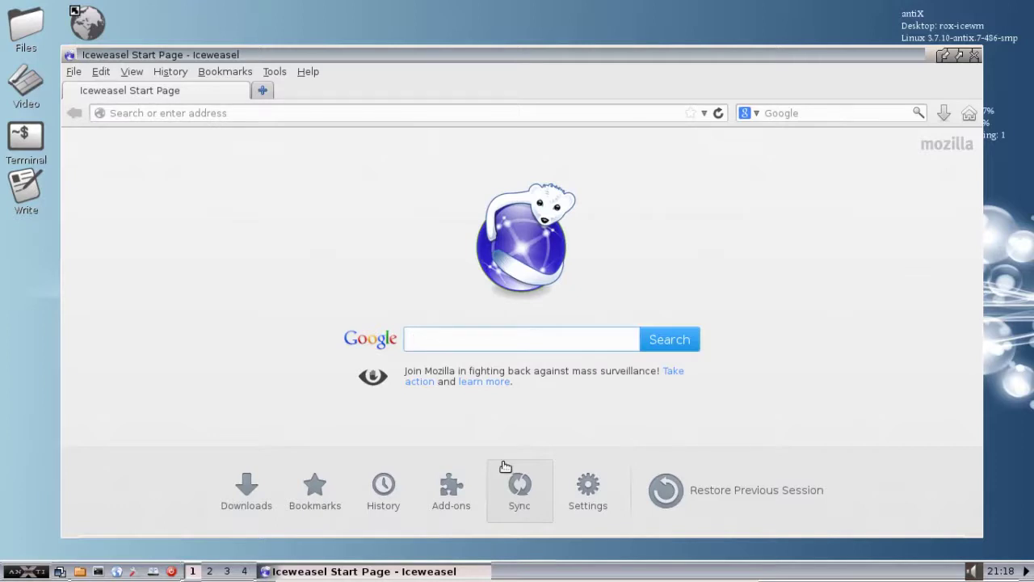
Step: Load google.com, search for 'chrome', and open the Install Google Chrome ad link
click(504, 112)
text(go)
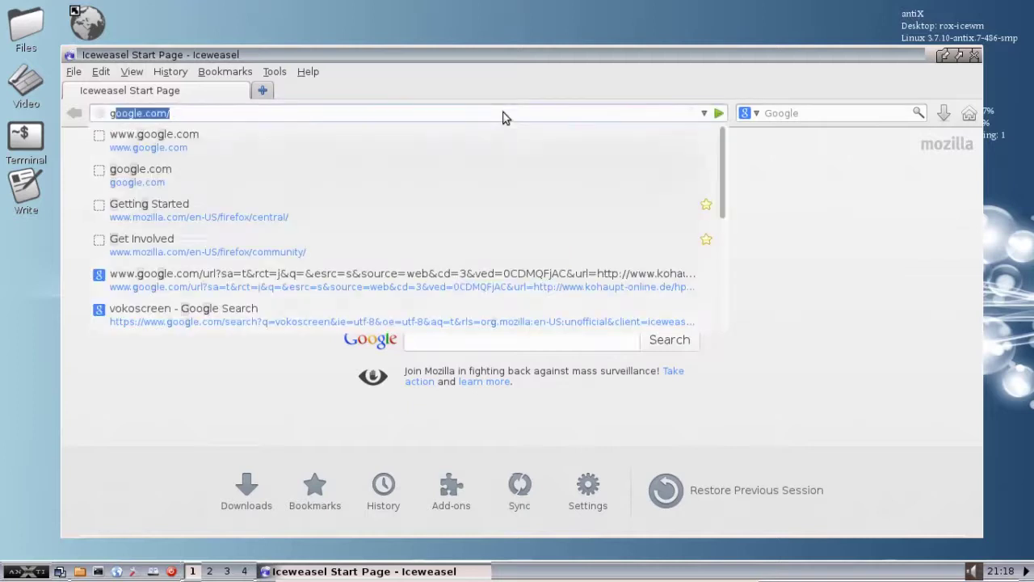
text(ogle.com/)
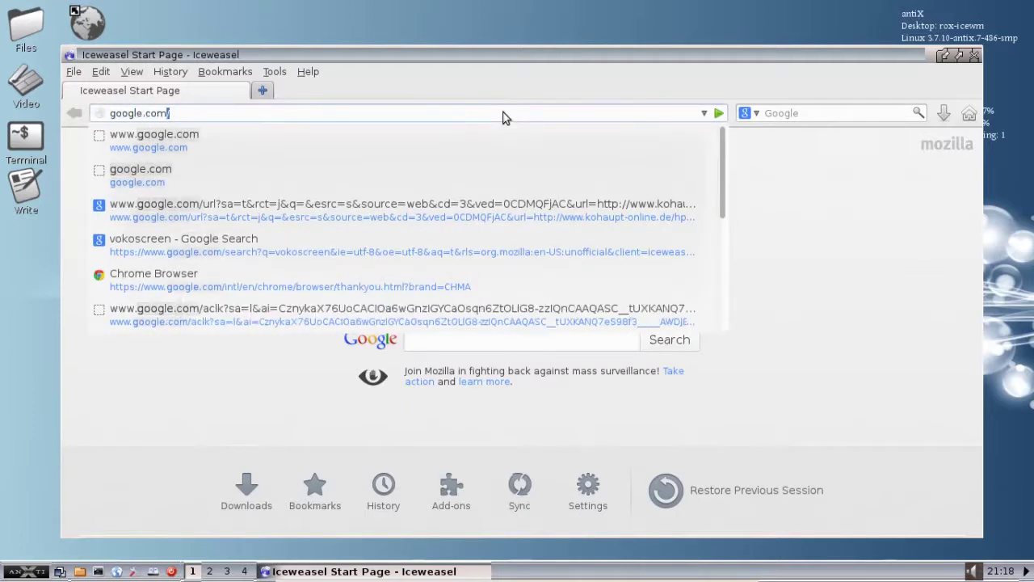
key(Return)
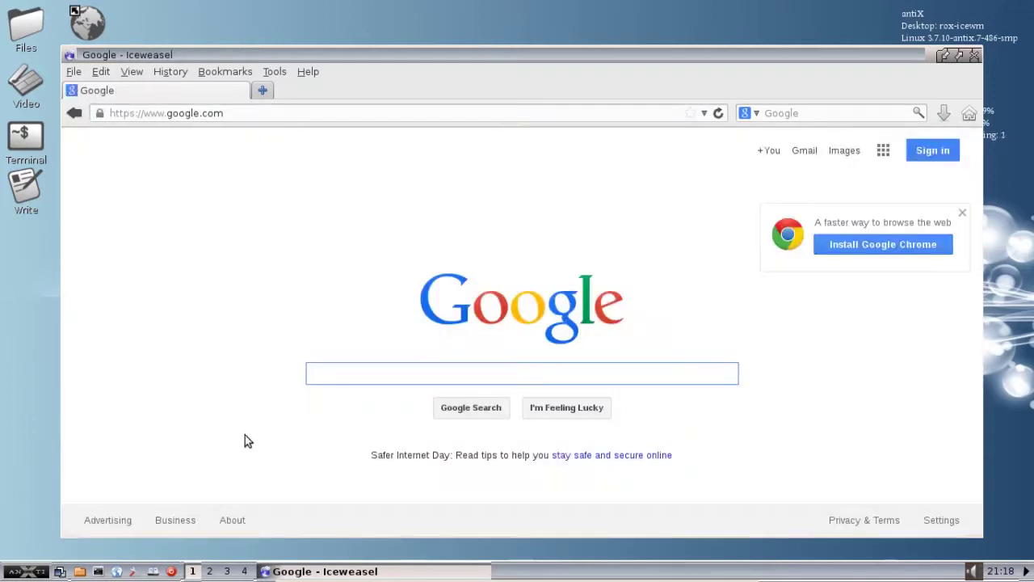
text(chrome)
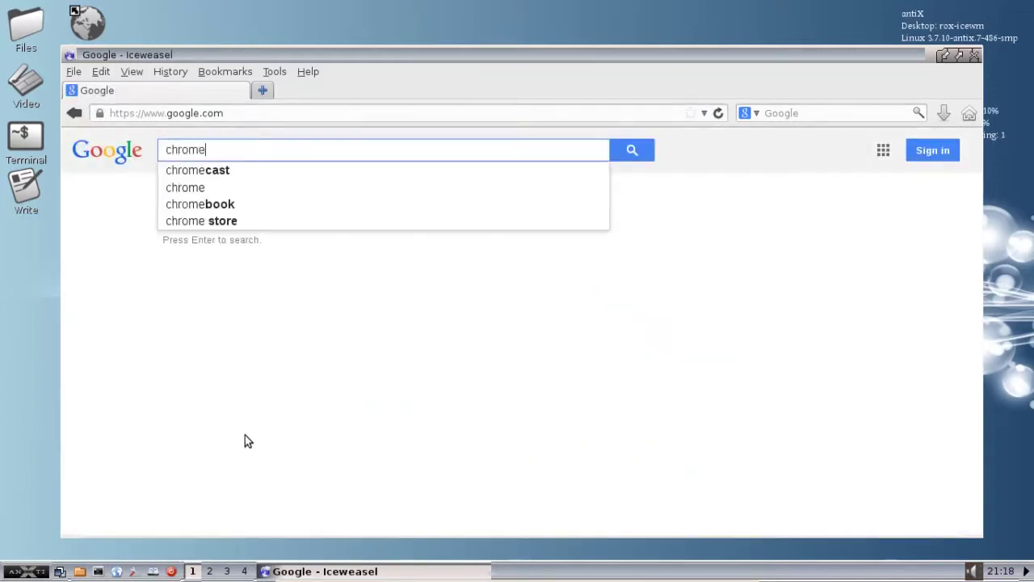
key(Return)
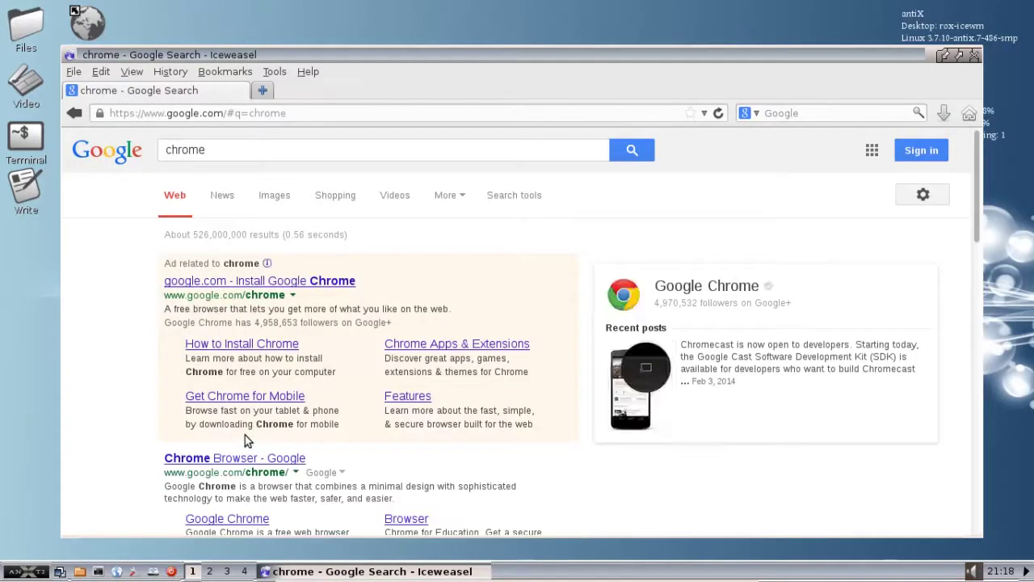
click(283, 280)
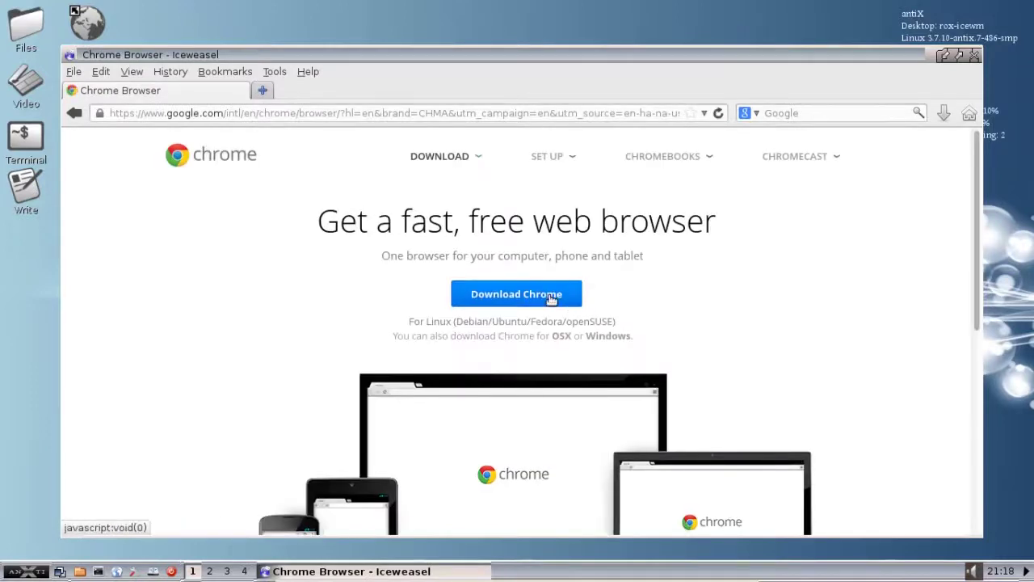
Step: Choose Download Chrome to show the Linux package options and Terms of Service
click(550, 297)
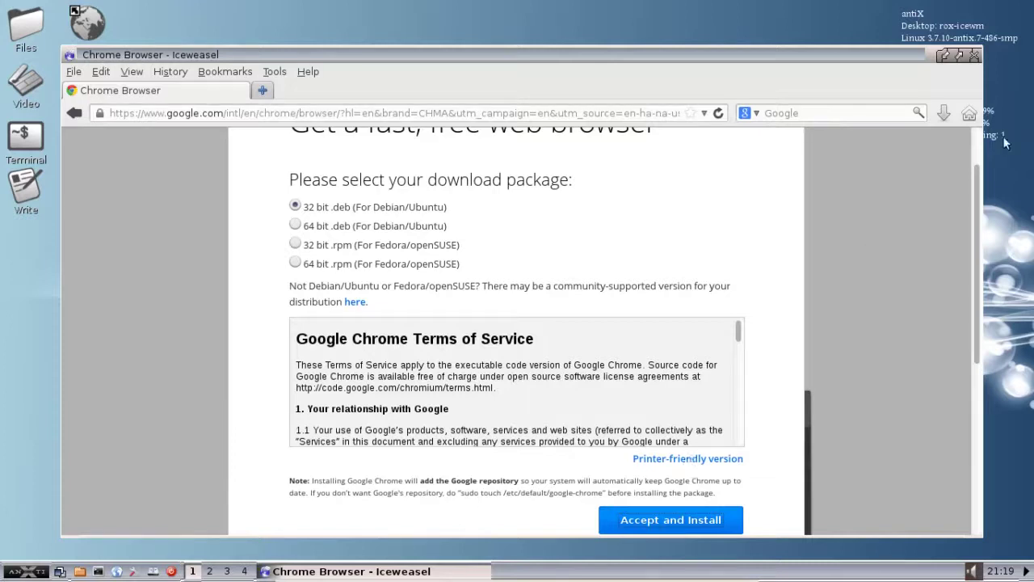
Step: Close Iceweasel, then open the home folder in ROX-Filer and enlarge its window
click(972, 54)
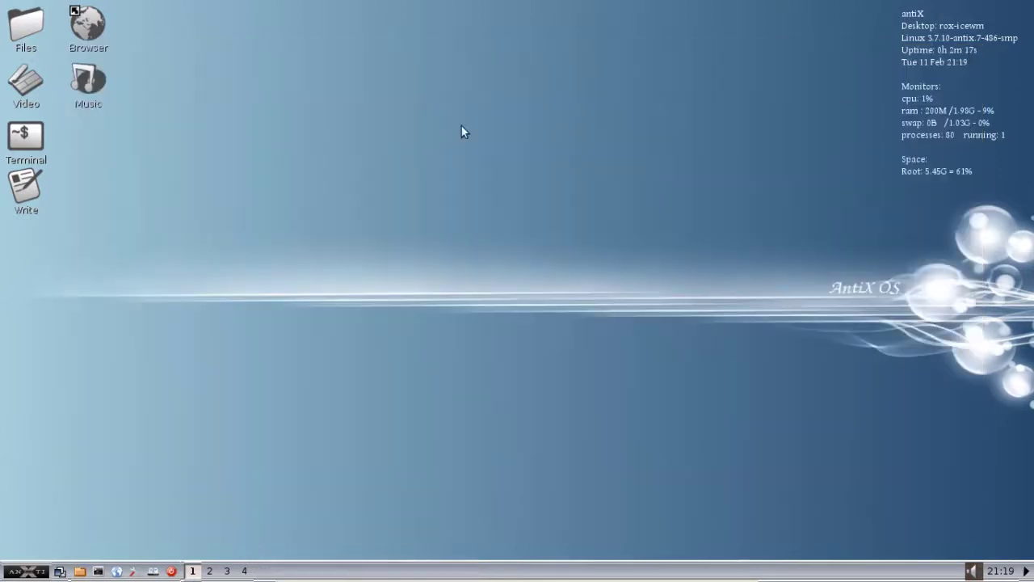
click(22, 32)
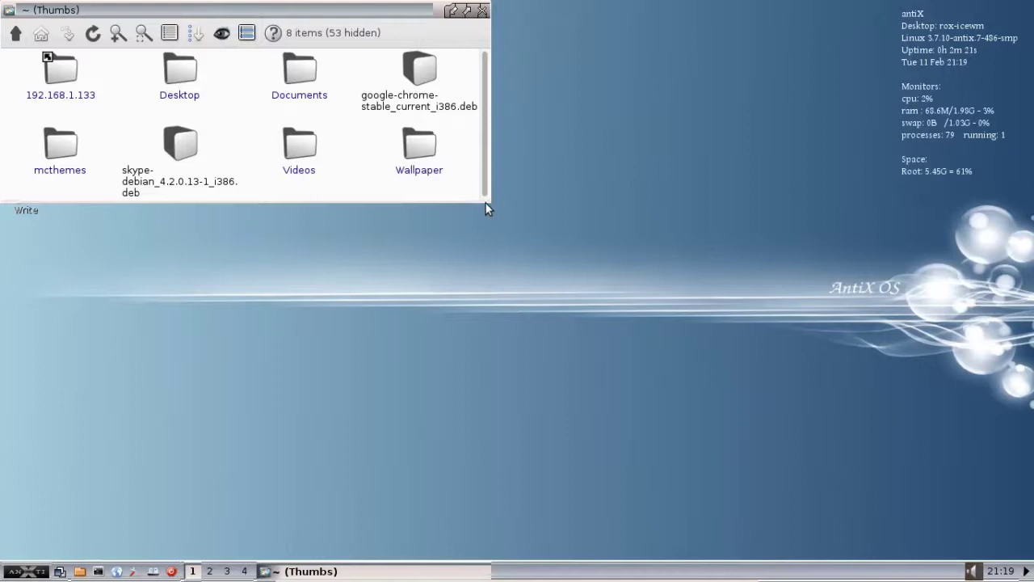
drag(485, 203, 616, 260)
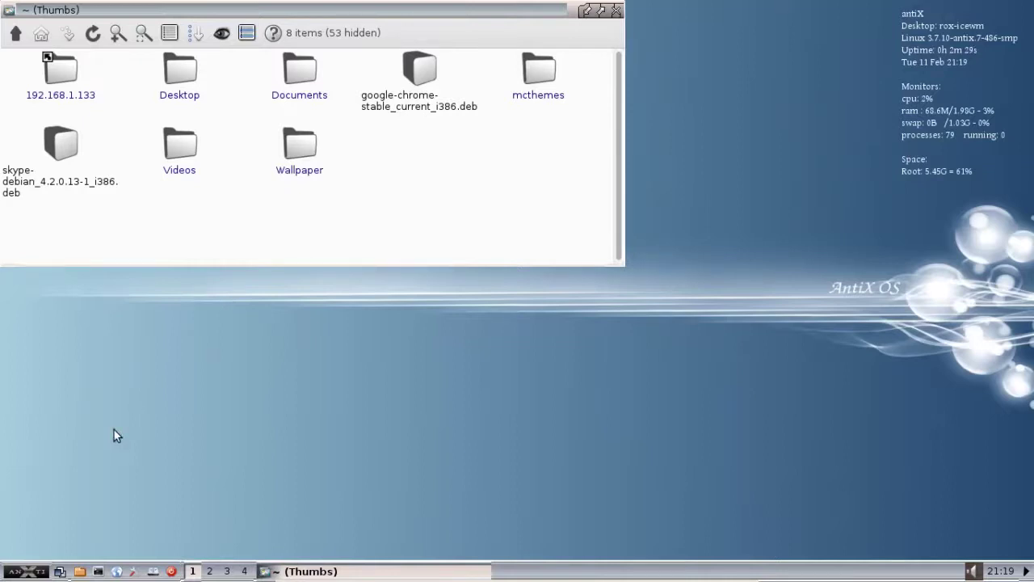
Step: Bring up the start menu's Applications > System Tools list
click(38, 572)
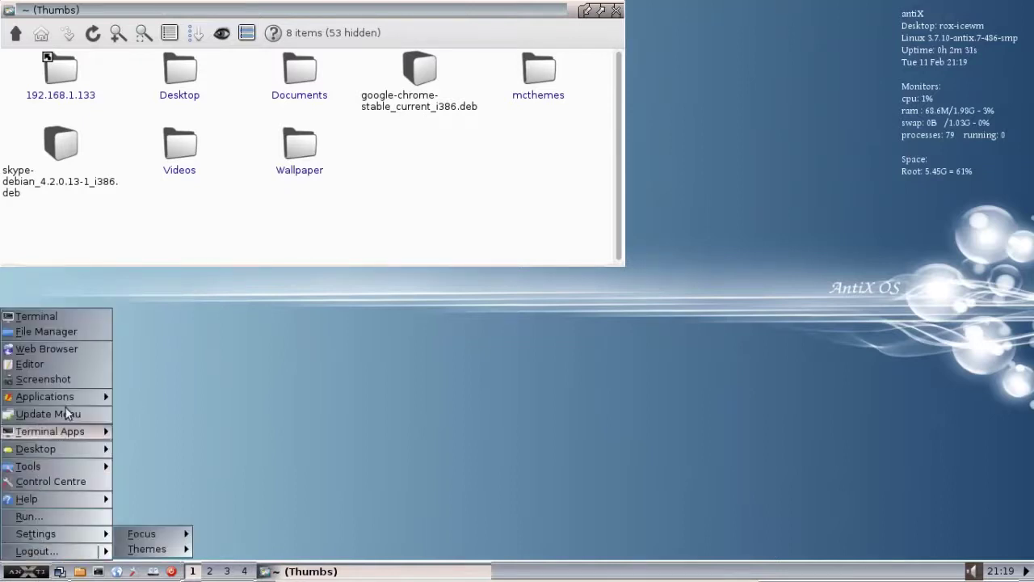
mouse_move(69, 395)
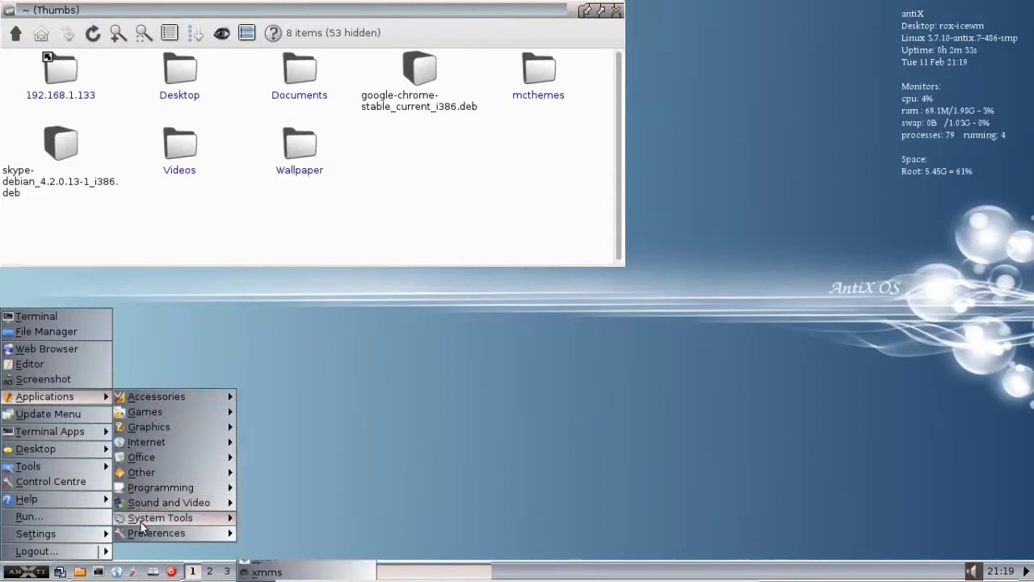
mouse_move(159, 518)
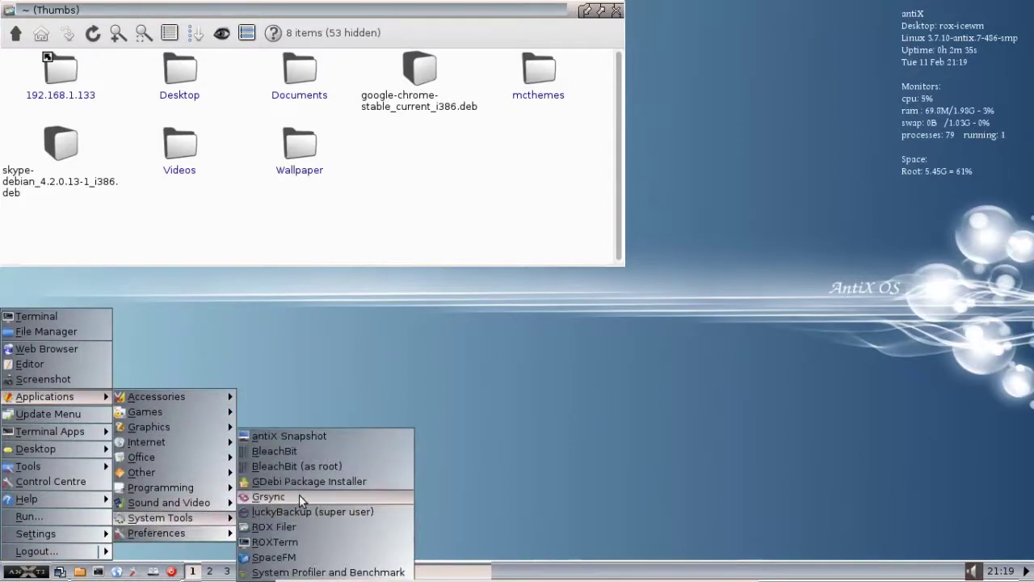
Step: Launch GDebi and load google-chrome-stable_current_i386.deb through File > Open
click(328, 481)
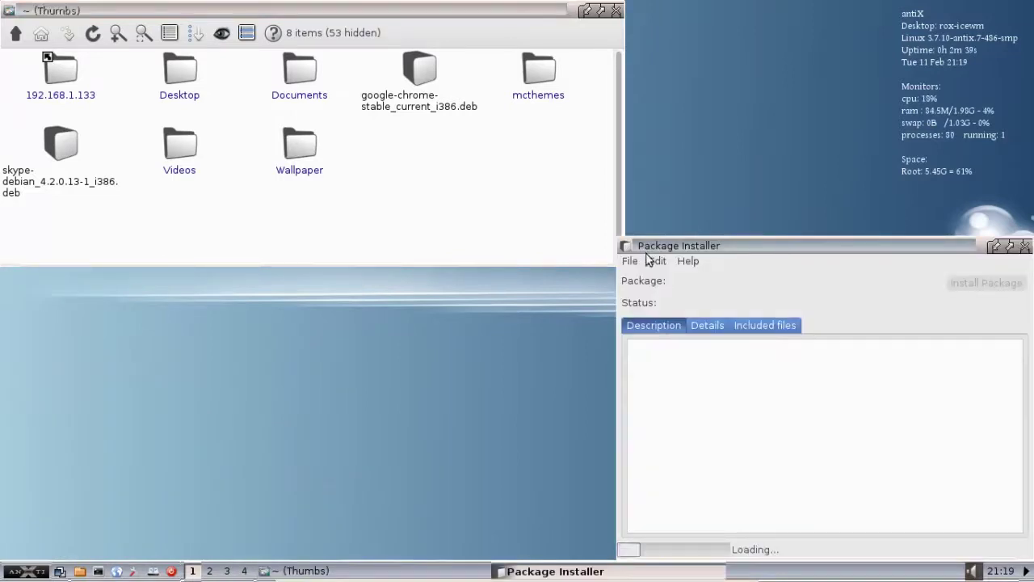
click(631, 262)
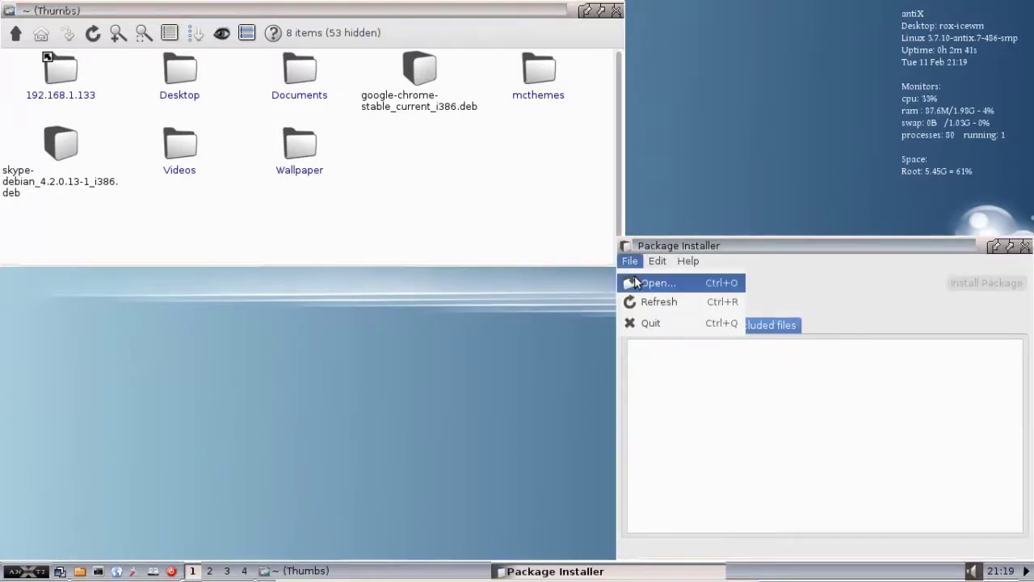
click(635, 282)
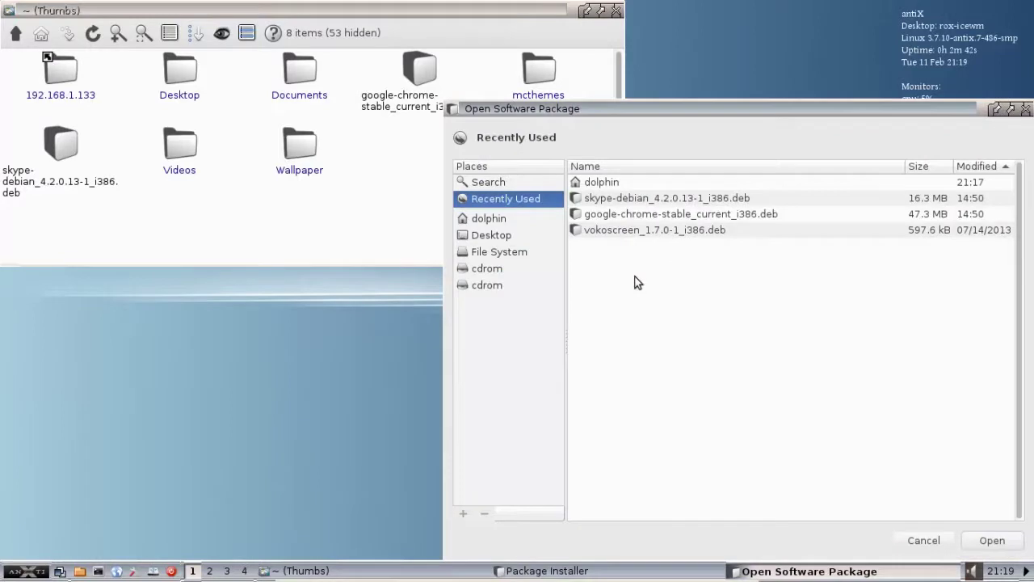
click(620, 215)
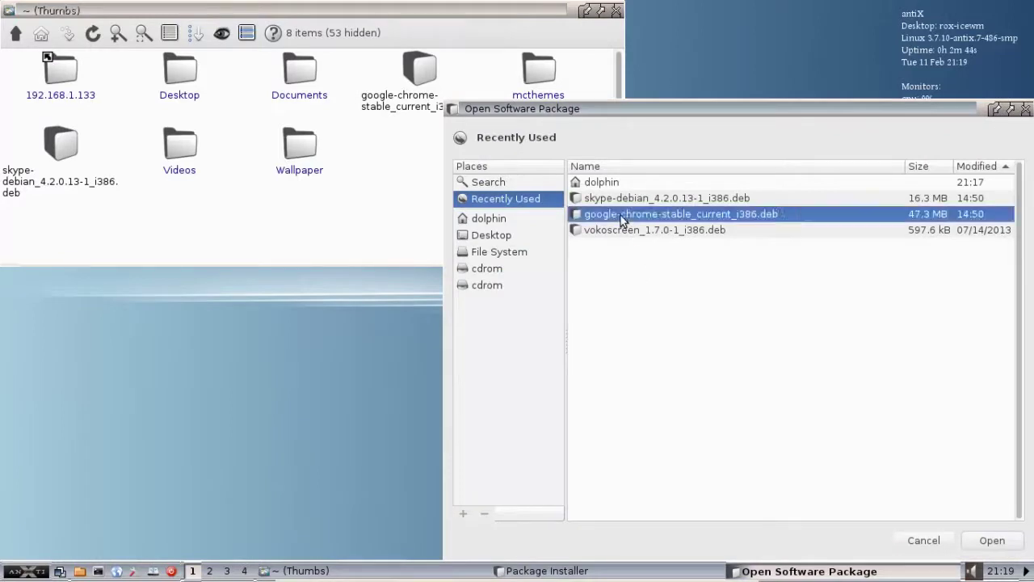
click(975, 537)
drag(764, 110, 714, 76)
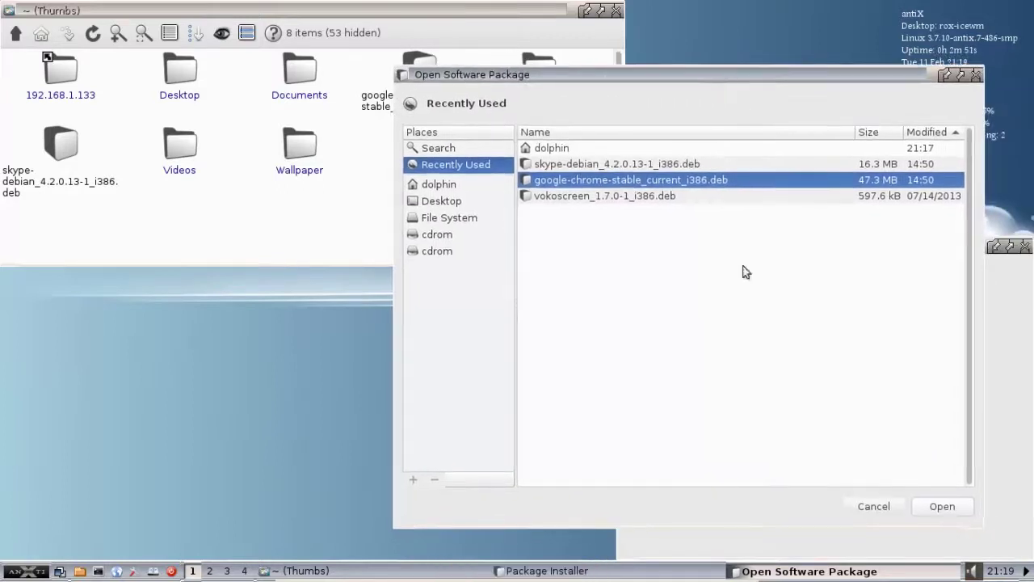
click(935, 509)
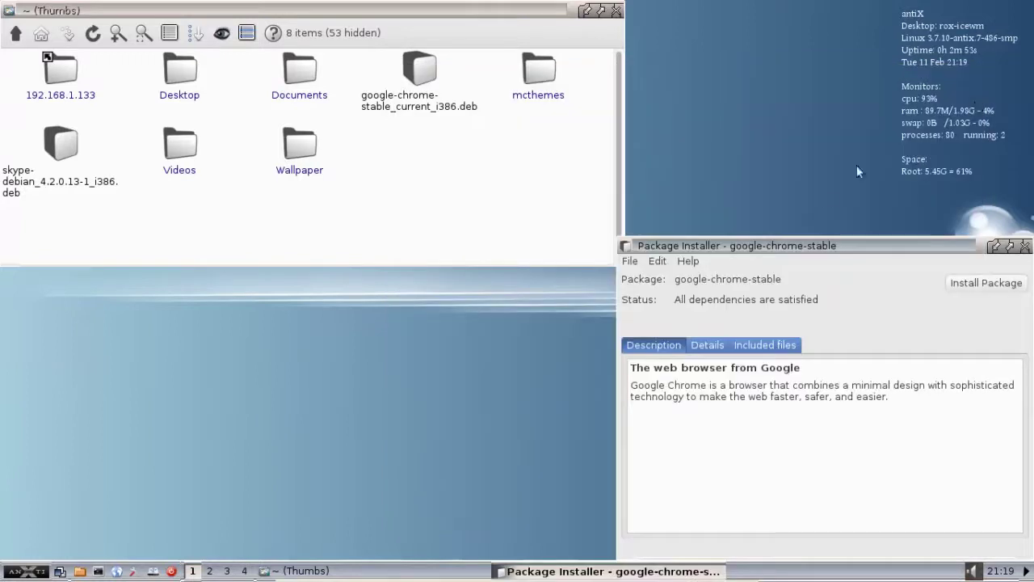
drag(801, 247, 616, 211)
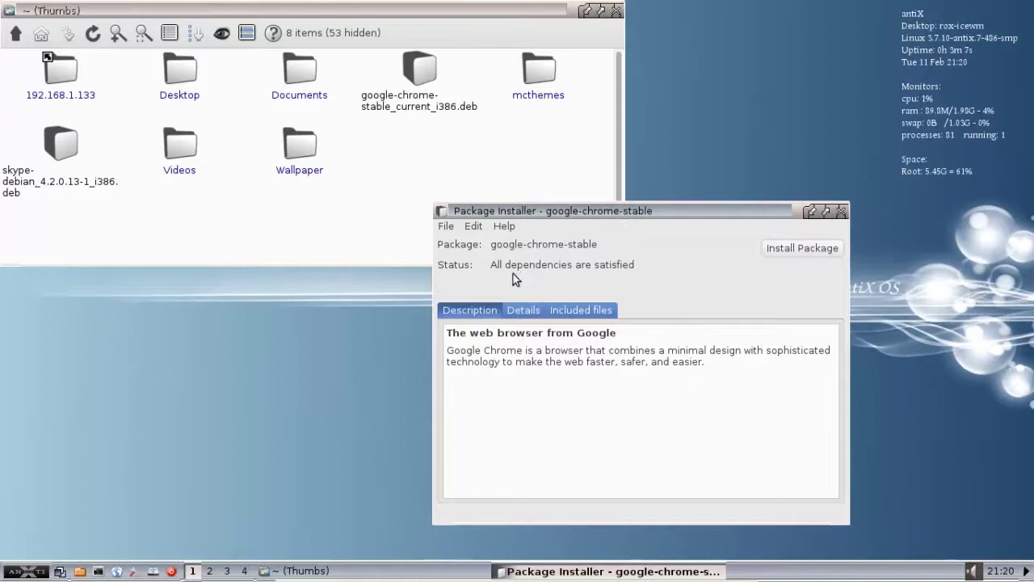
Step: Begin installing the Chrome package, entering the administrator password when asked
click(791, 254)
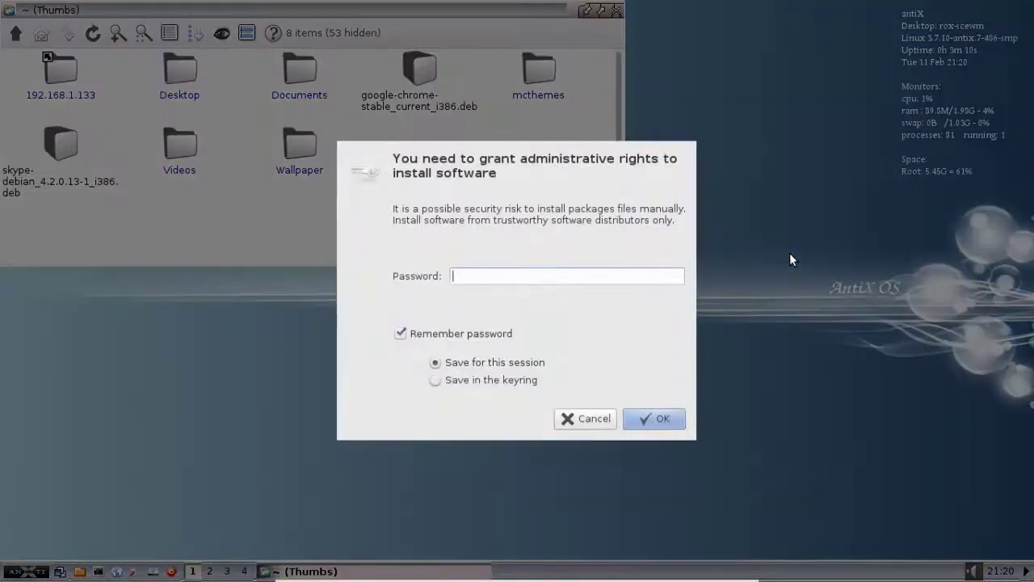
text(root)
key(Return)
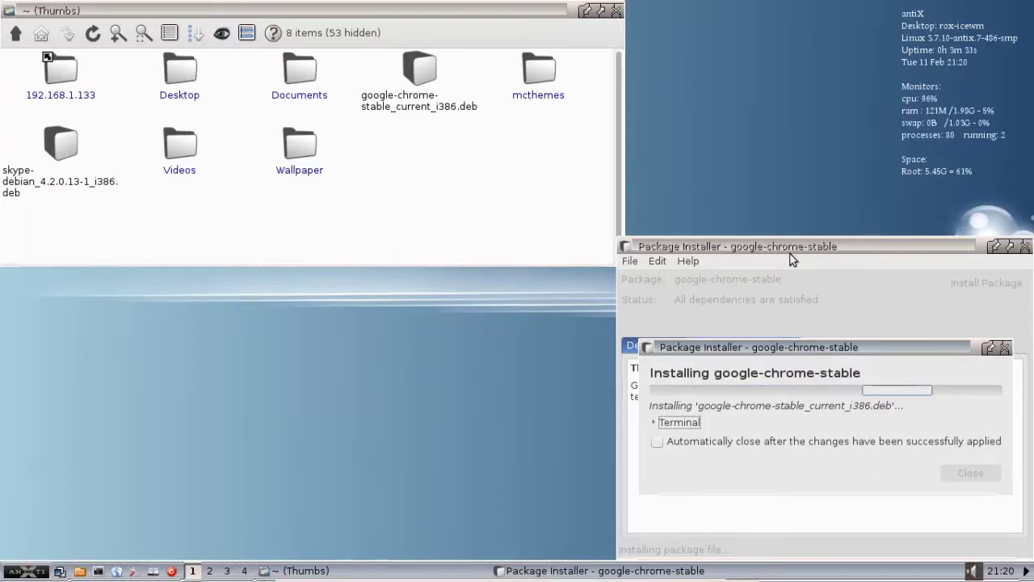
Step: Check the terminal output, dismiss the finished installation dialog, and close GDebi
click(658, 422)
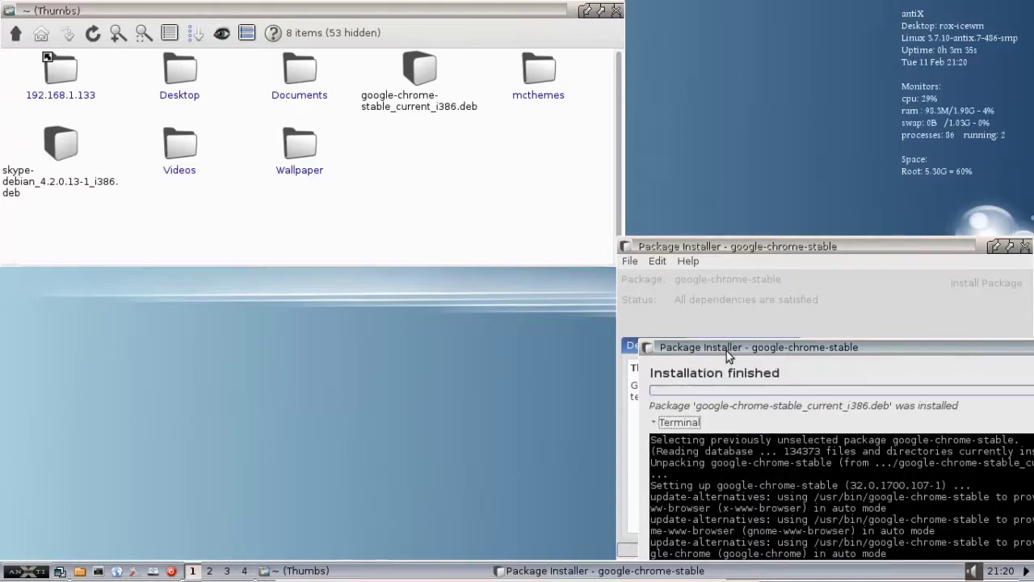
drag(727, 351, 437, 101)
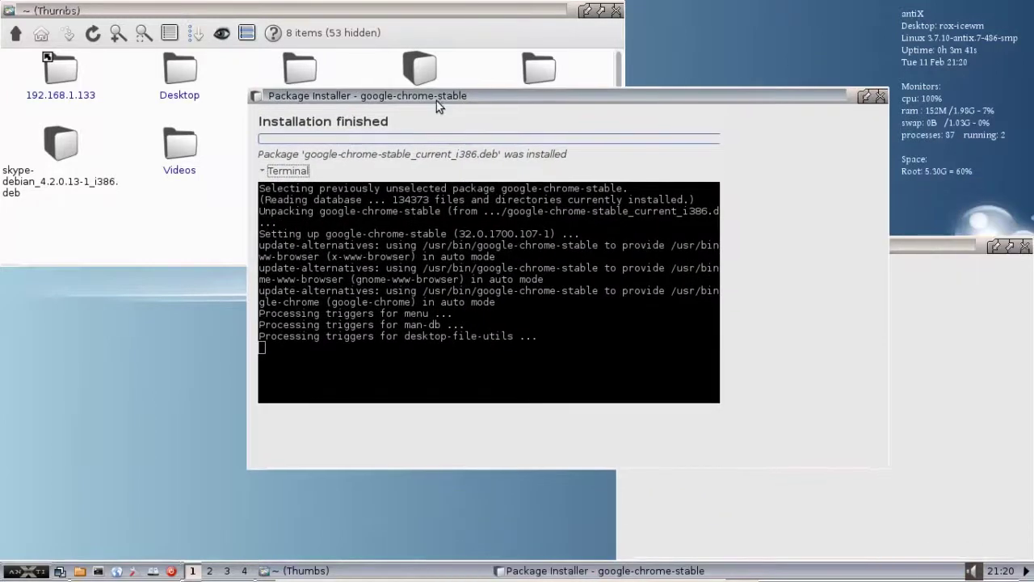
click(263, 172)
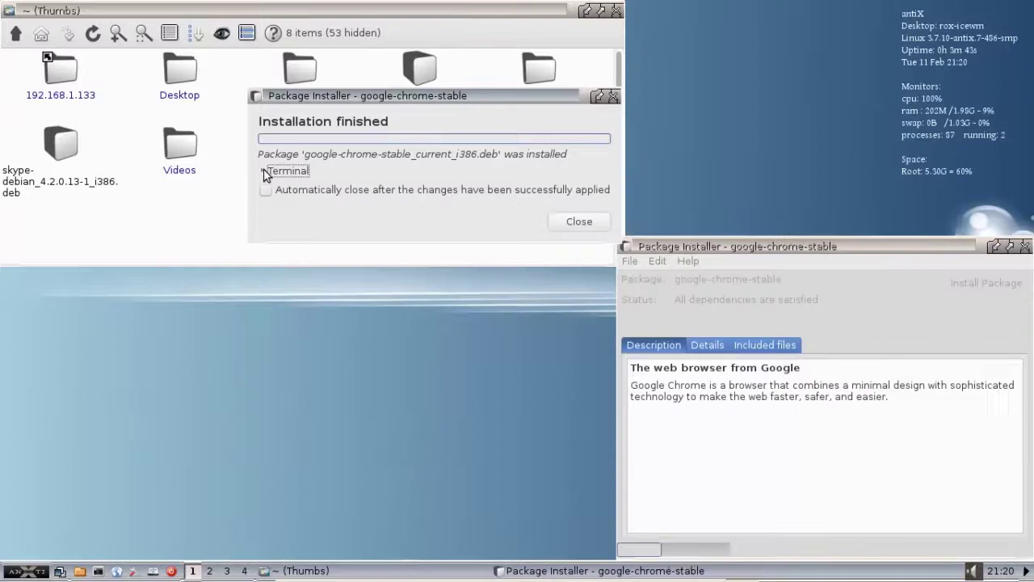
click(575, 222)
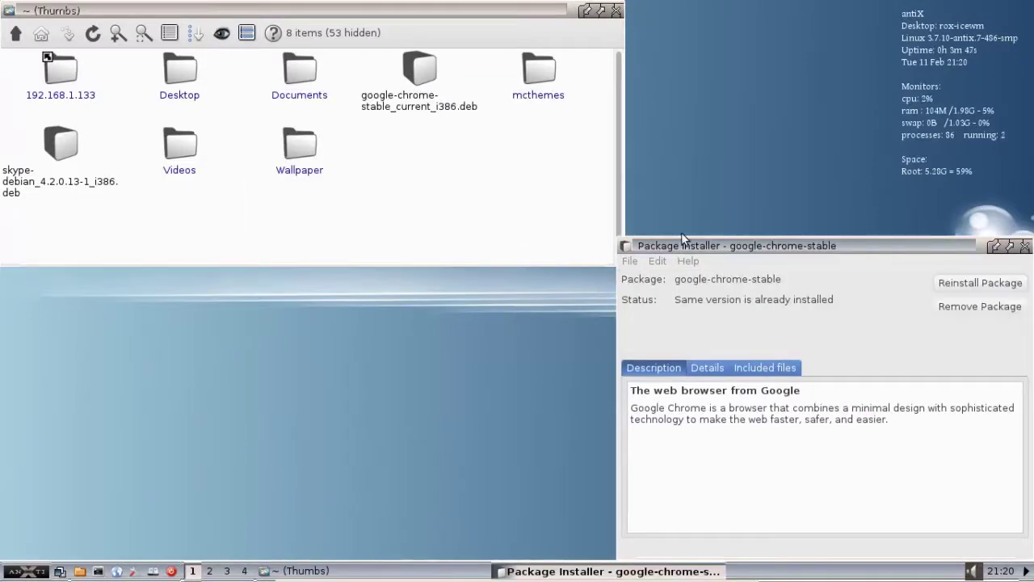
drag(681, 234, 519, 159)
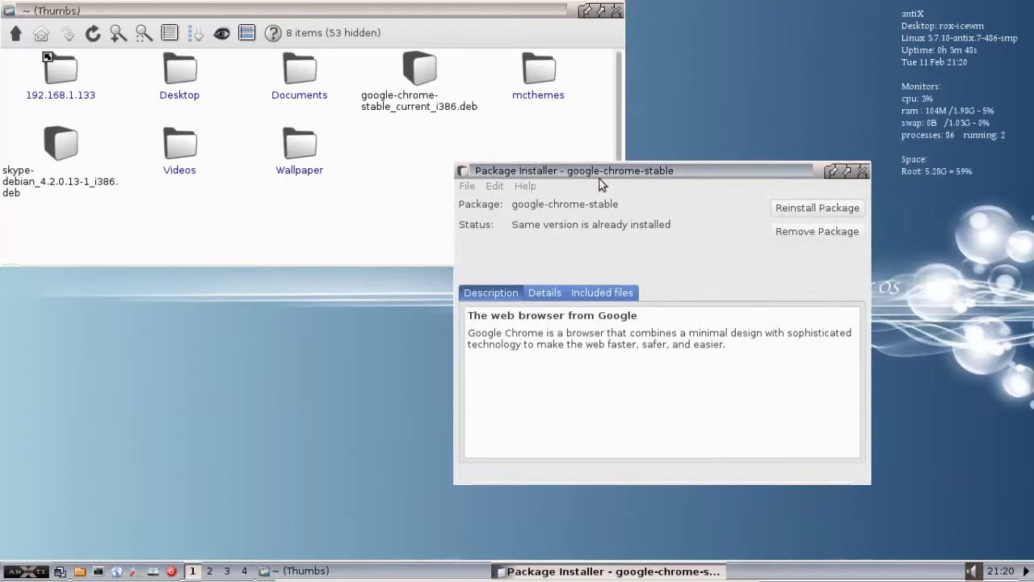
click(864, 172)
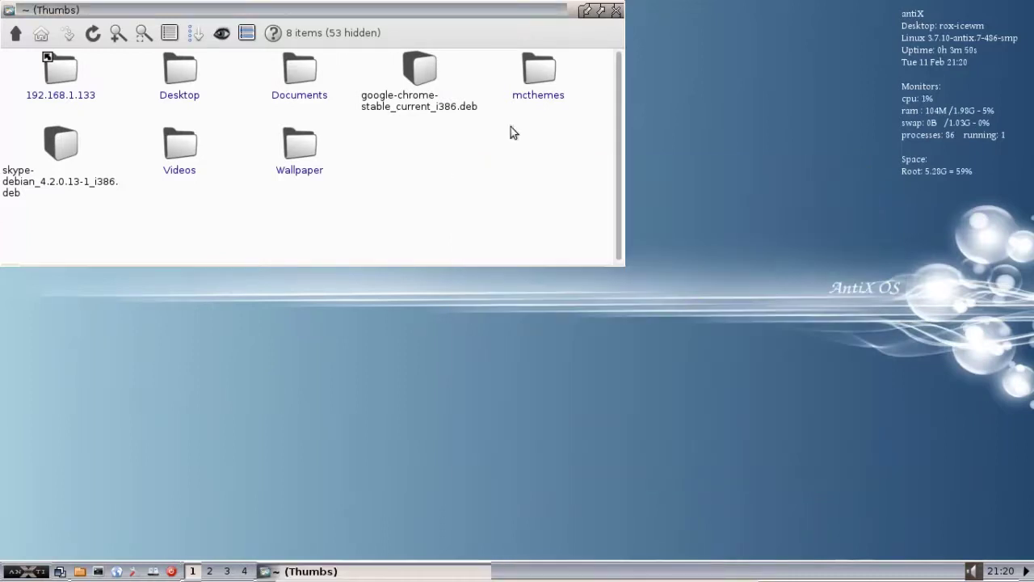
Step: Close ROX-Filer and run Update Menu from the antiX start menu
click(616, 13)
click(29, 571)
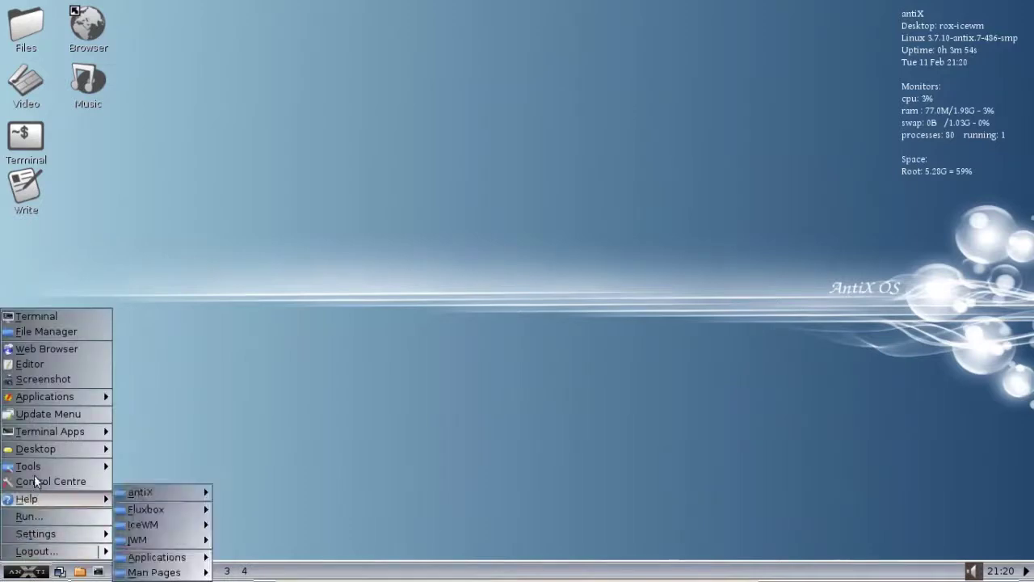
mouse_move(50, 399)
mouse_move(161, 444)
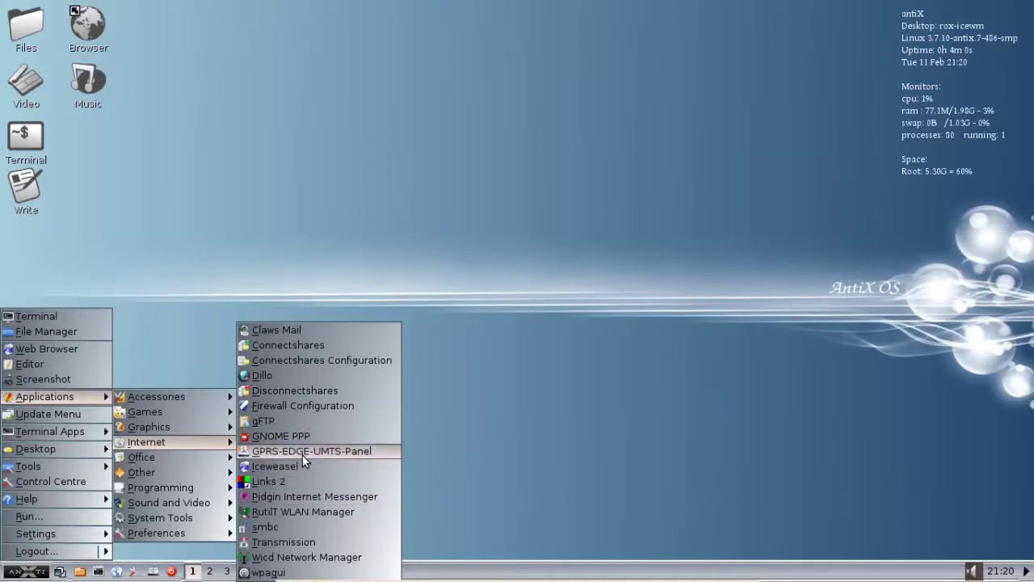
click(45, 413)
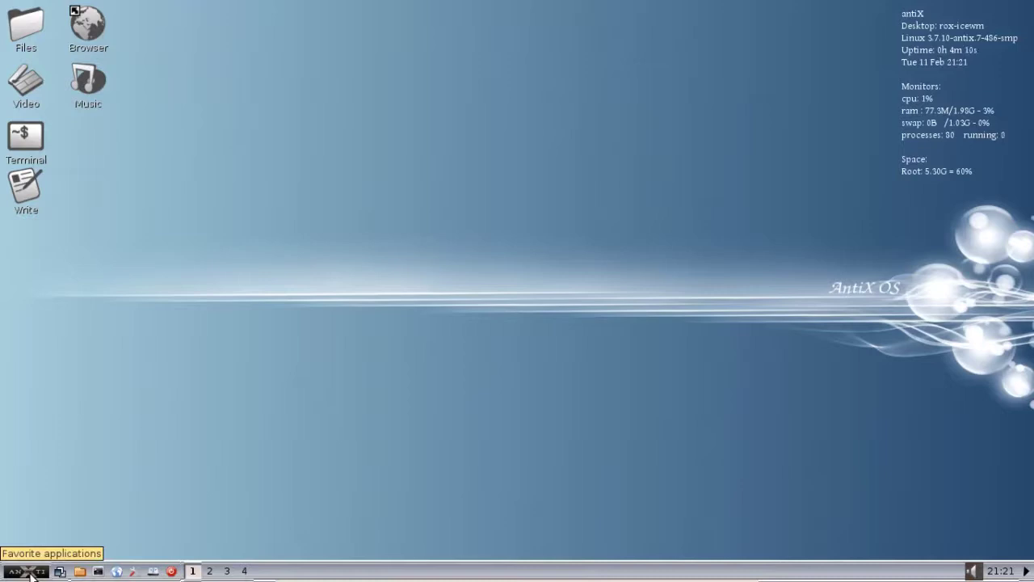
Step: Launch Google Chrome from Applications > Internet without making it the default browser
click(31, 573)
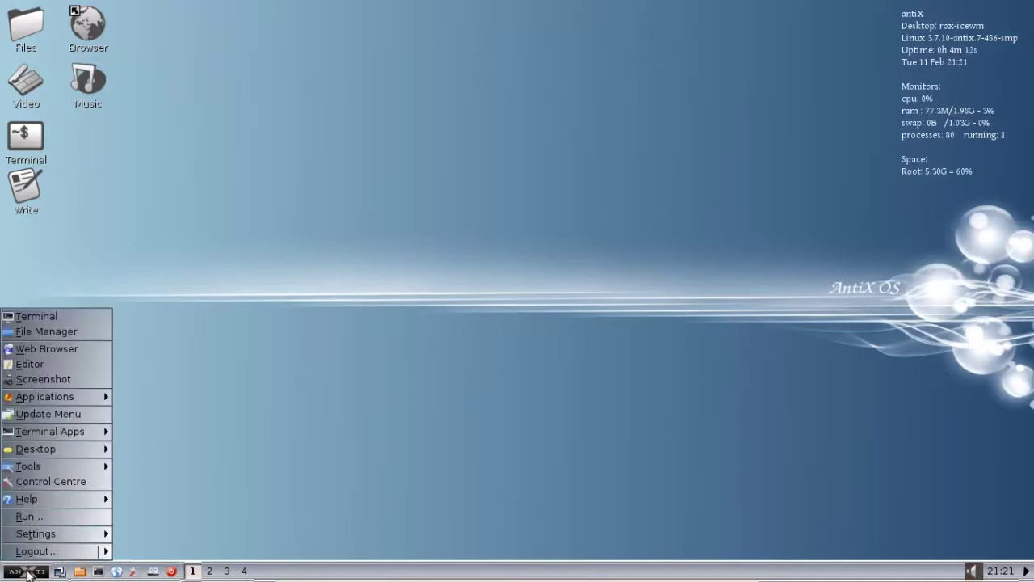
mouse_move(57, 400)
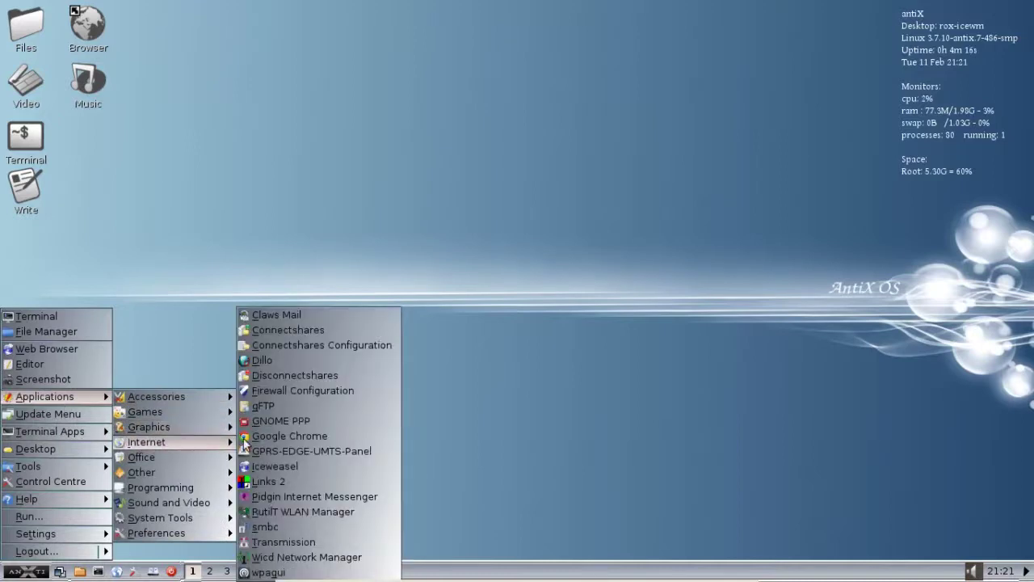
click(272, 438)
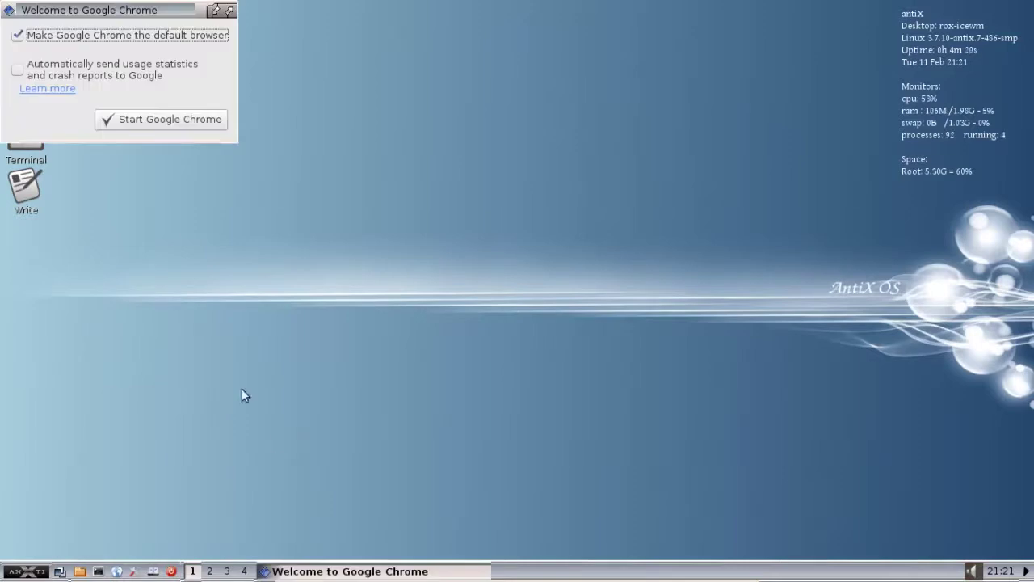
click(114, 37)
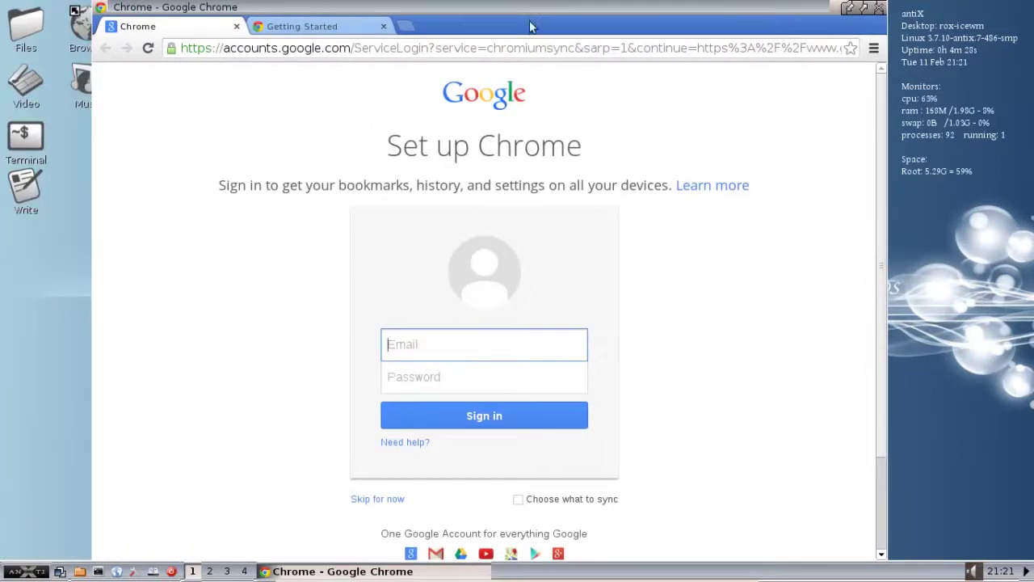
Step: Untick Use System Title Bar and Borders from the tab strip menu and nudge the window down
right_click(529, 22)
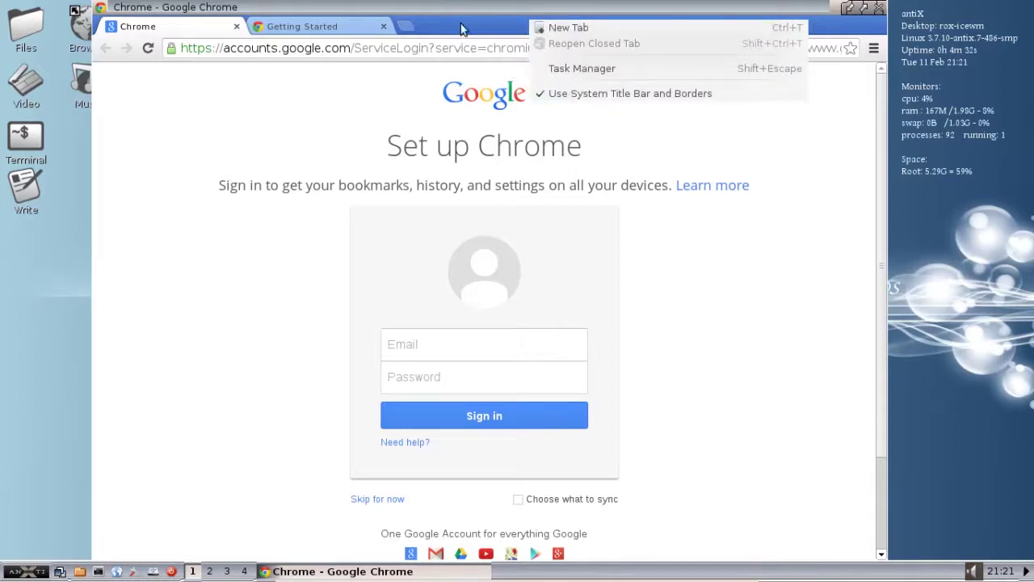
click(572, 94)
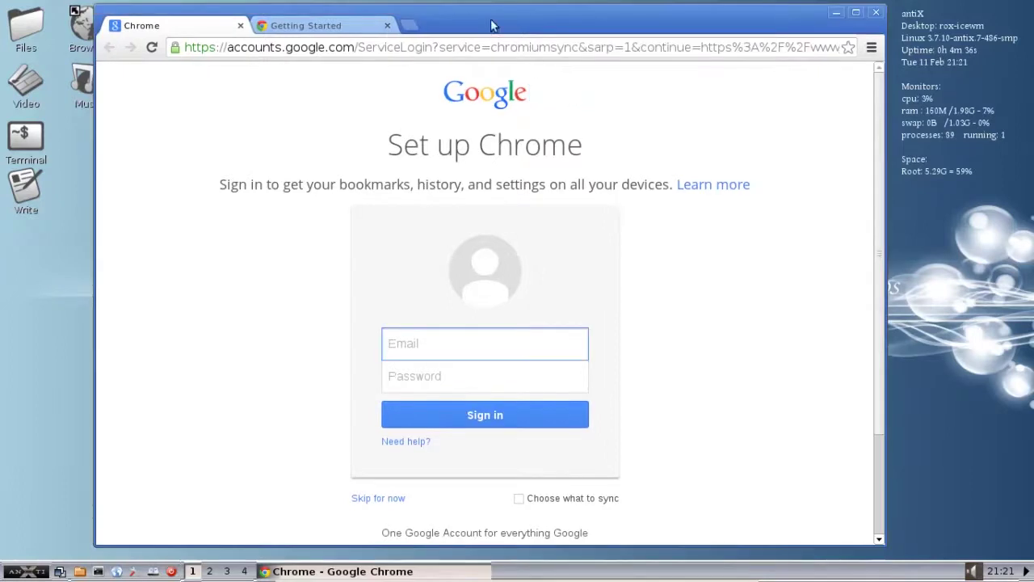
mouse_move(491, 23)
mouse_down()
mouse_move(495, 38)
mouse_move(466, 13)
mouse_move(485, 23)
mouse_move(461, 60)
mouse_move(492, 29)
mouse_up()
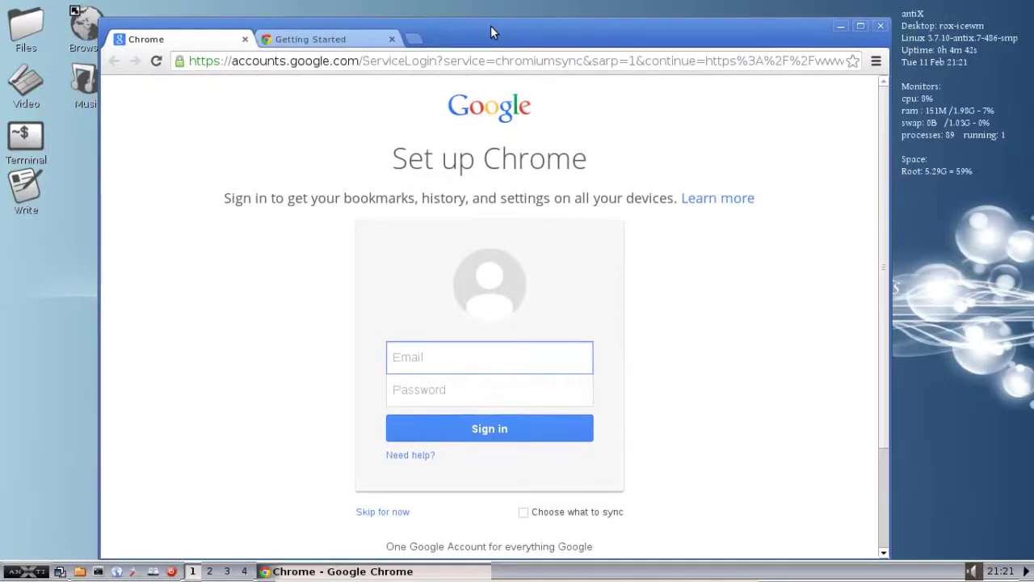
Step: Go to youtube.com and search for 'runwiththedolphin'
click(383, 62)
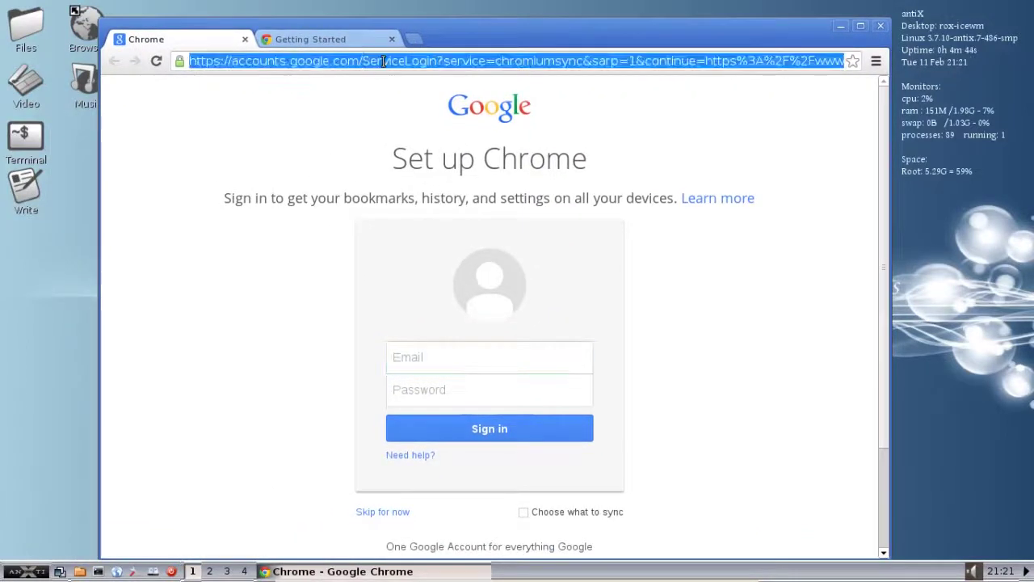
text(youtube.co)
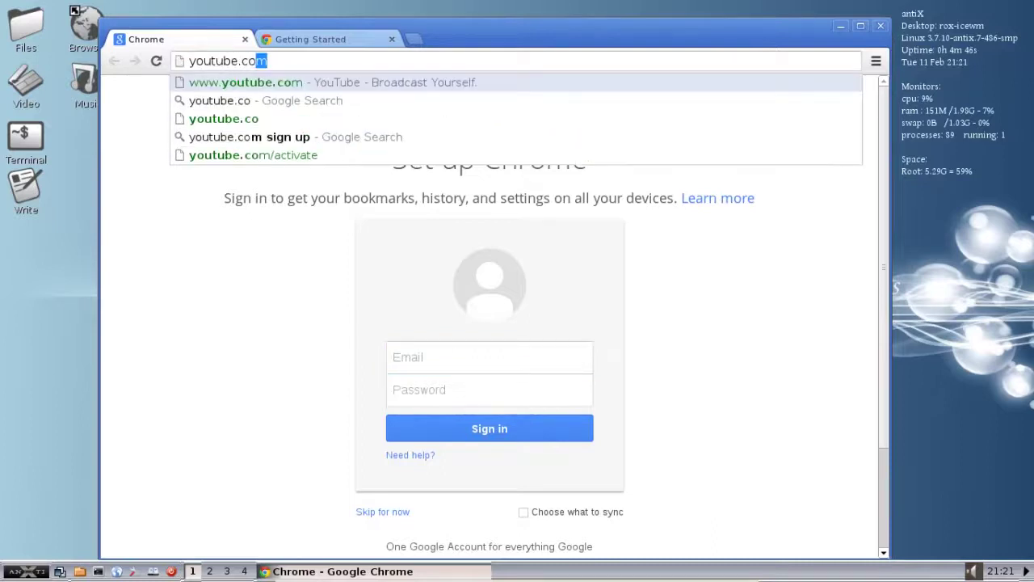
text(m)
key(Return)
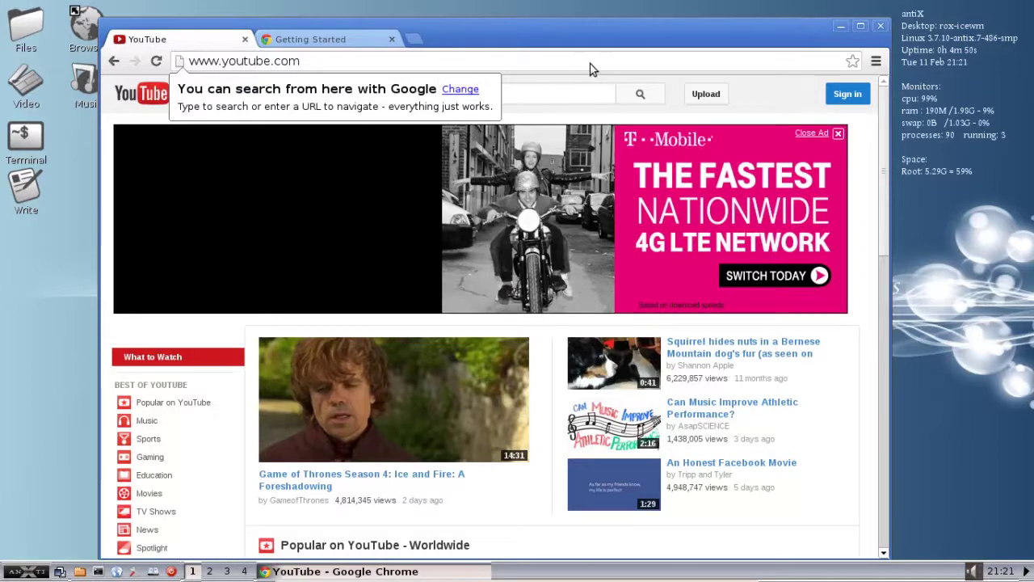
click(506, 94)
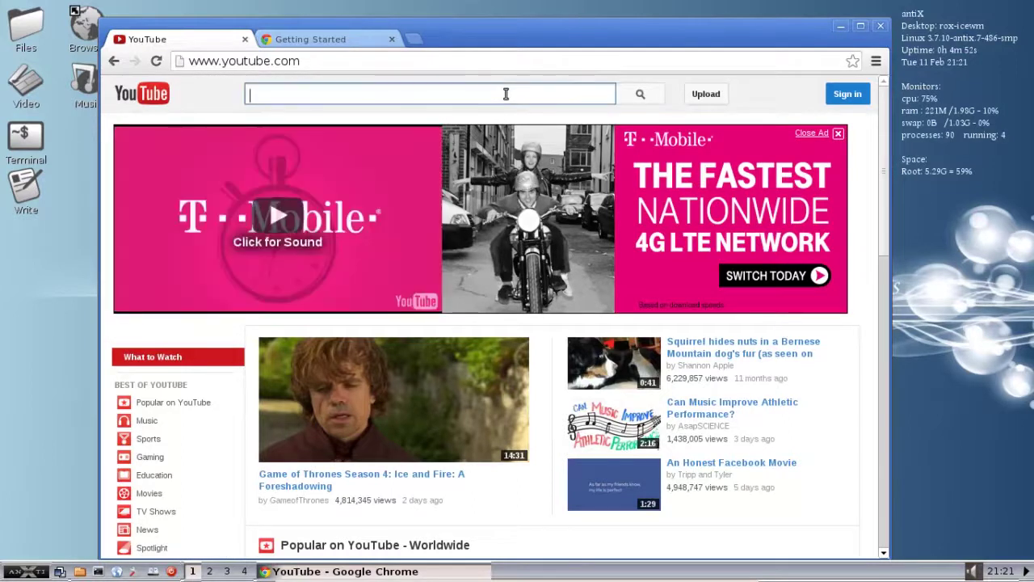
text(run)
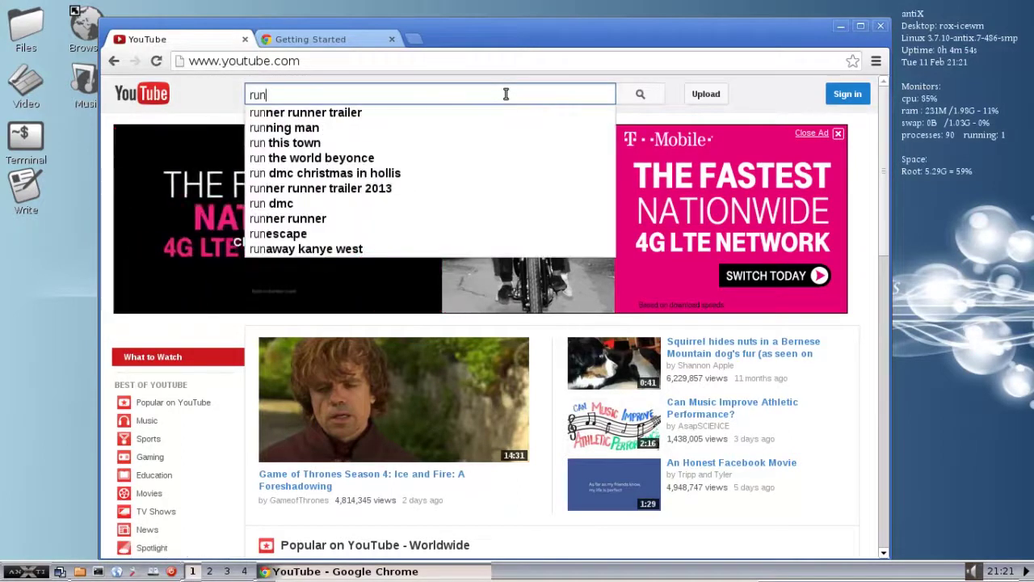
text(withth)
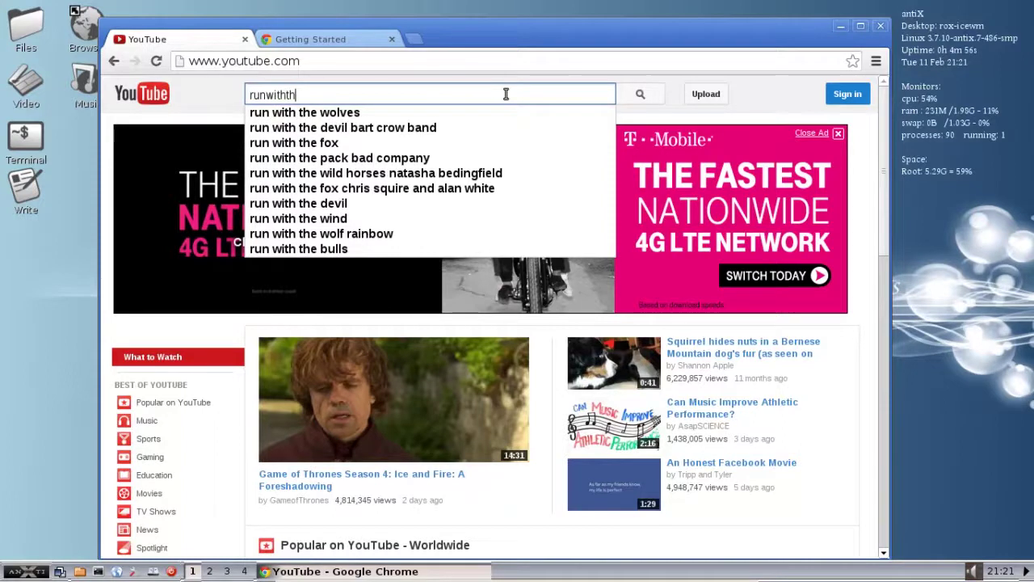
text(edolphin)
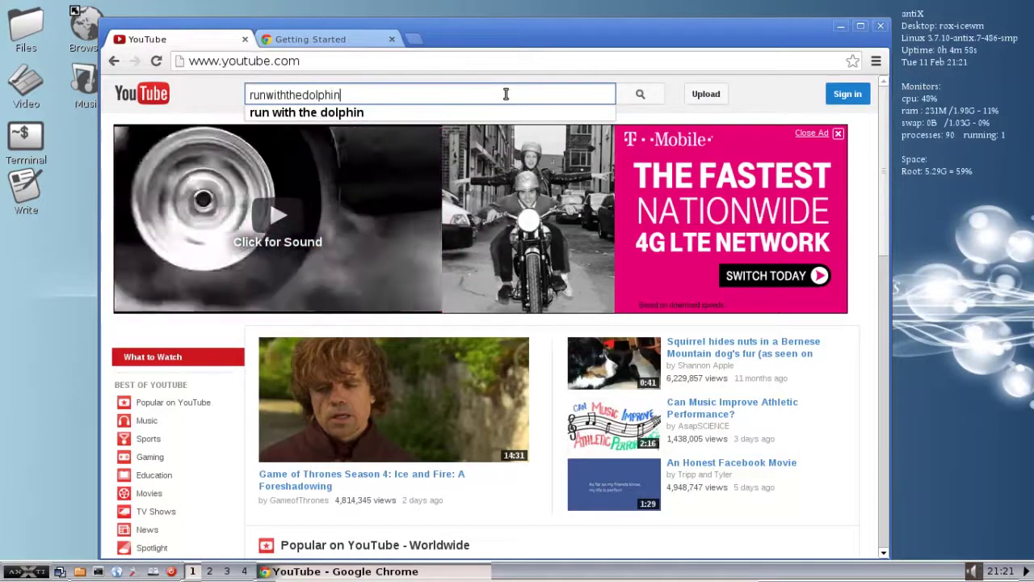
key(Return)
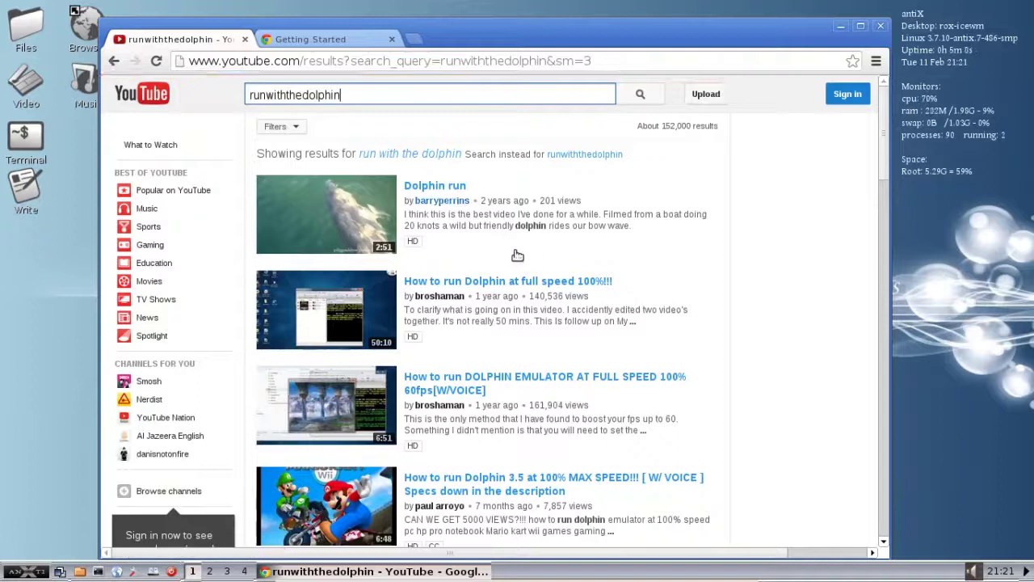
scroll(627, 272, down, 4)
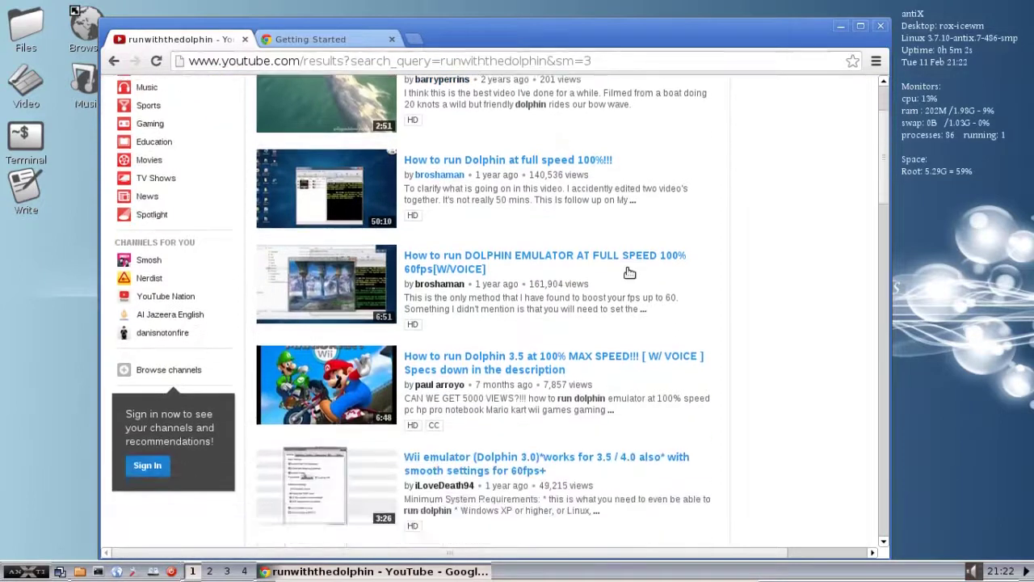
scroll(626, 272, up, 4)
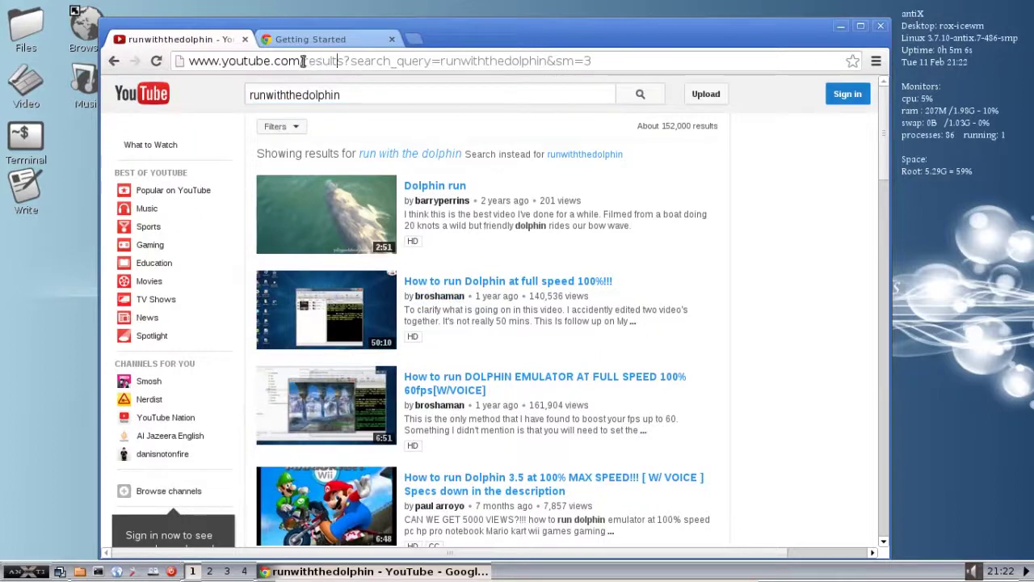
drag(303, 62, 619, 65)
key(BackSpace)
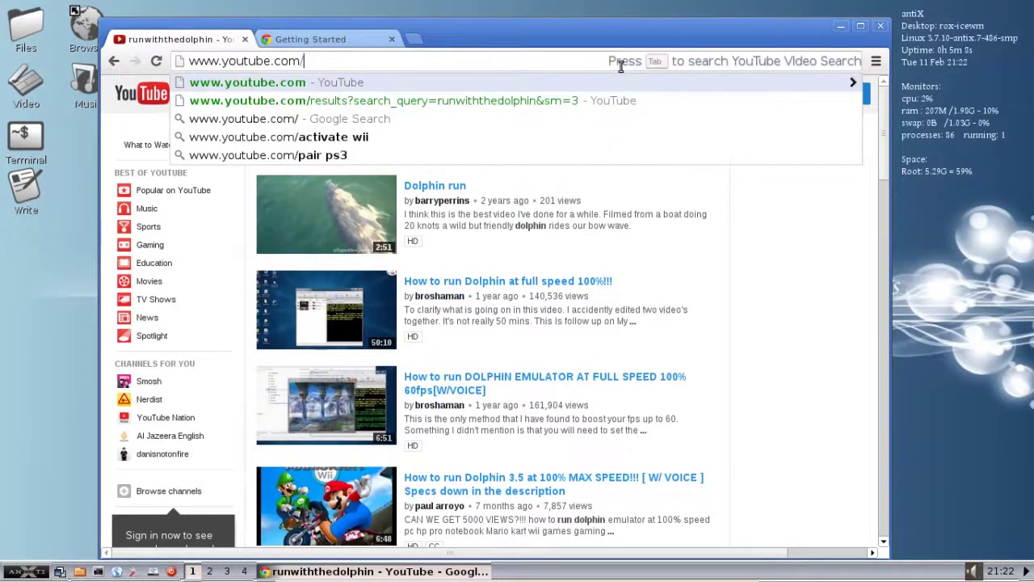
text(runw)
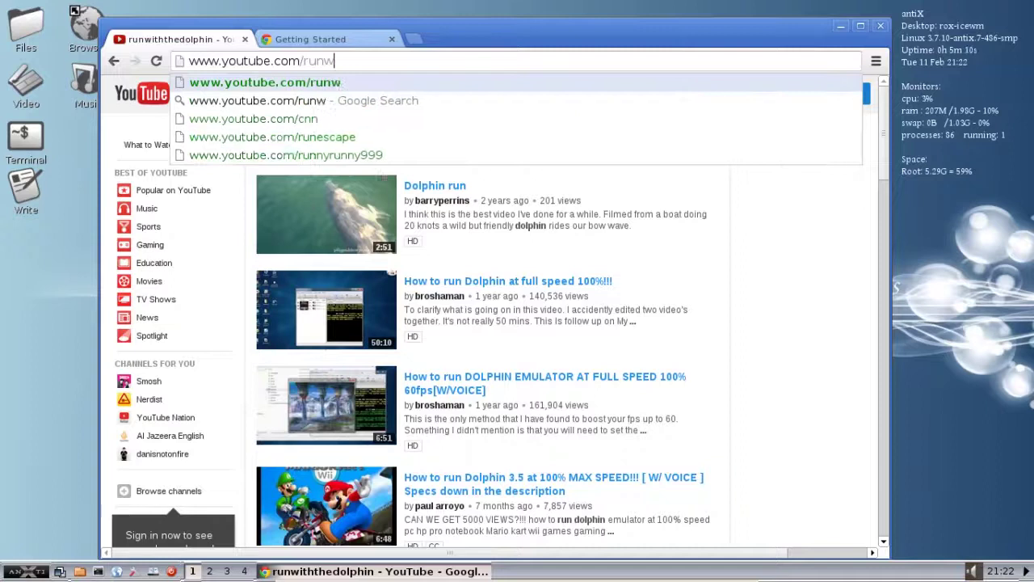
text(iththedolphin)
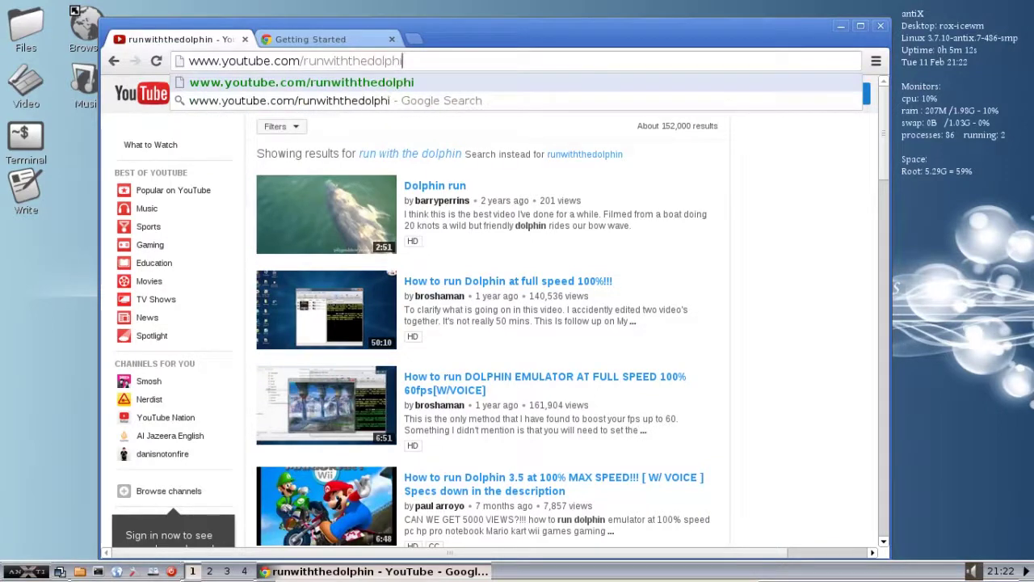
key(Return)
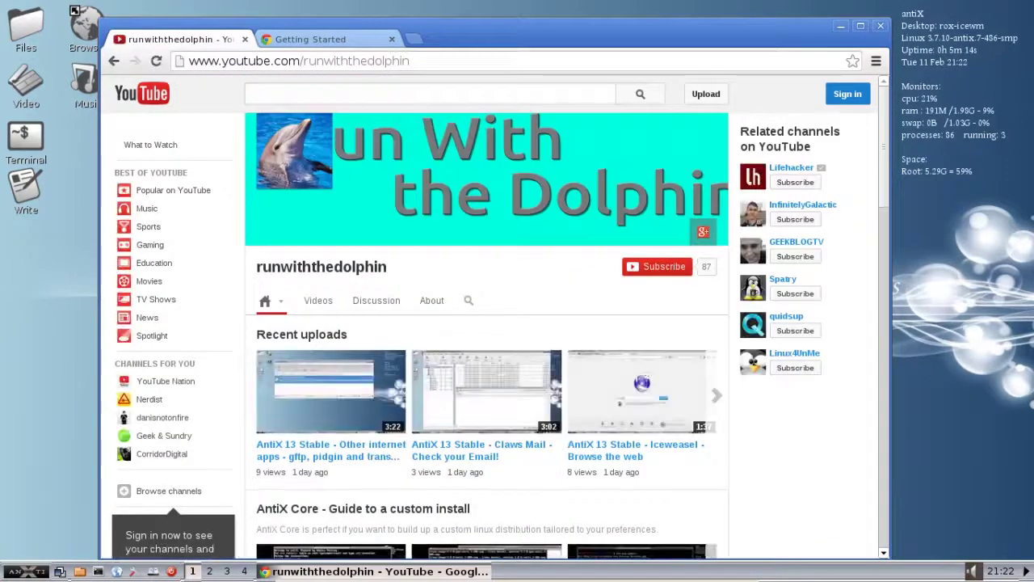
Step: Play the channel's newest upload, 'AntiX 13 Stable - Other internet apps - gftp, pidgin and transmission'
click(361, 402)
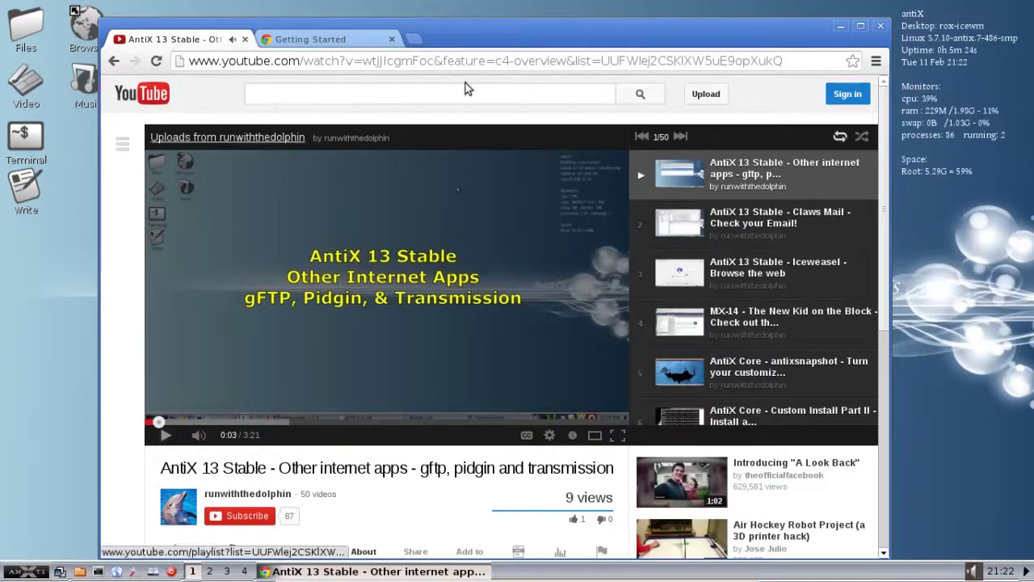
click(882, 28)
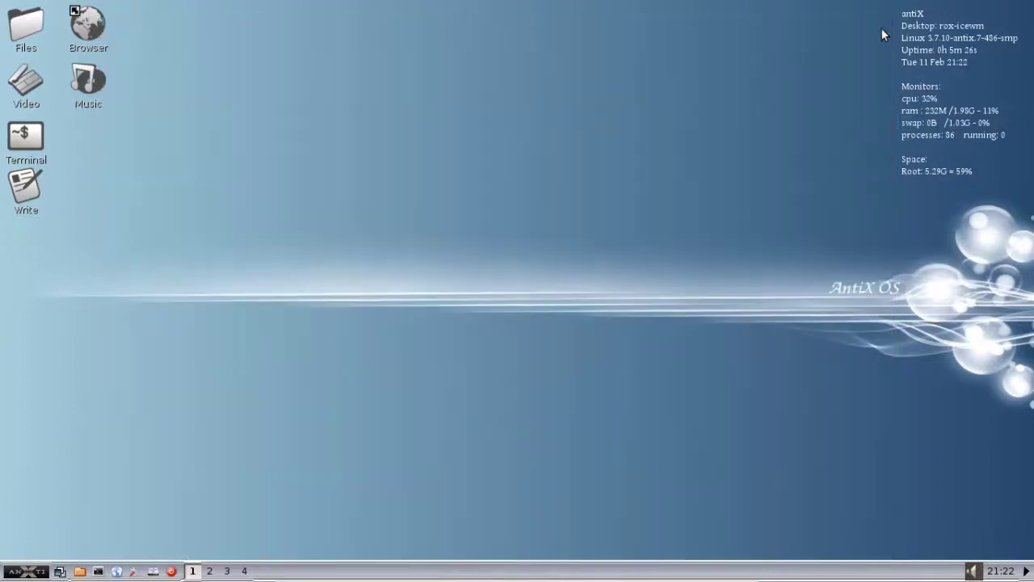